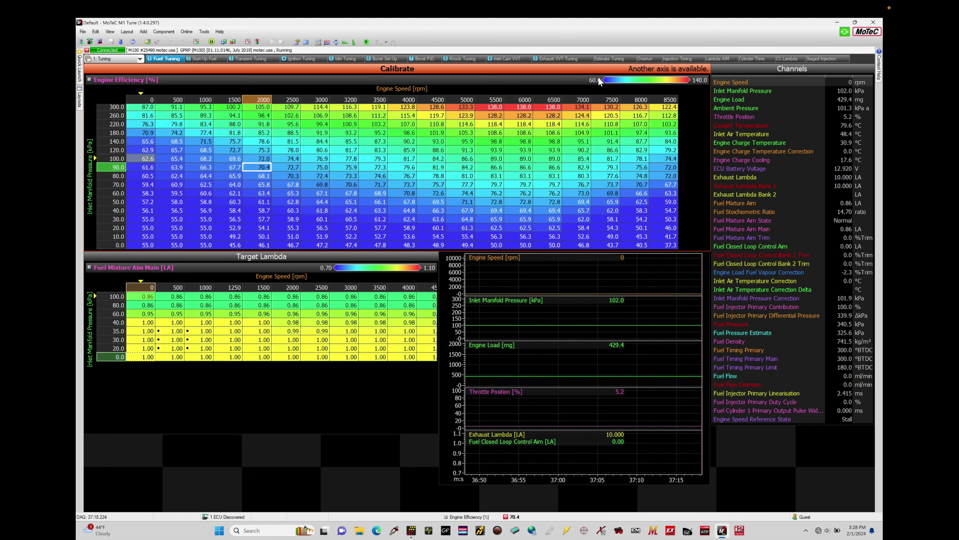
- Check the Inlet Manifold Pressure Estimate table, then open axis setup for the Engine Efficiency table
click(615, 57)
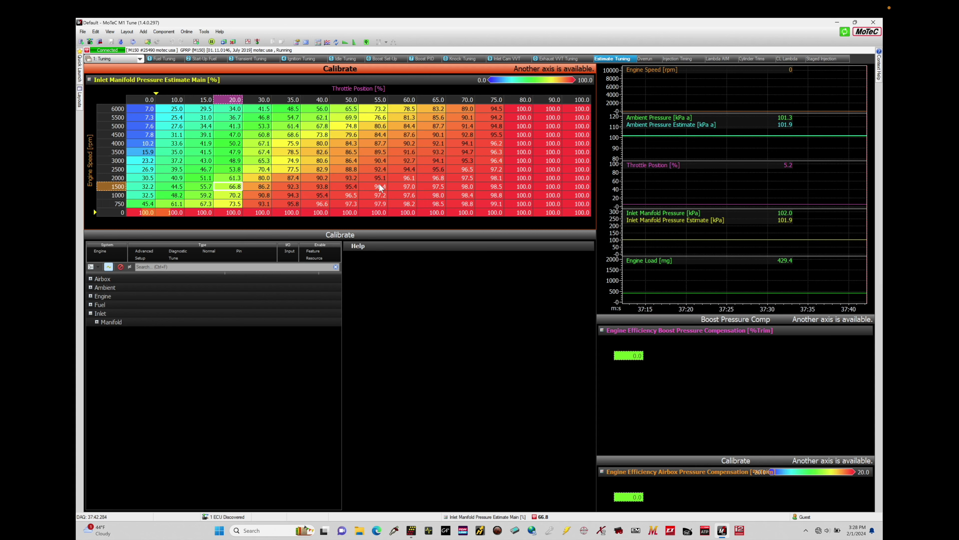
click(174, 59)
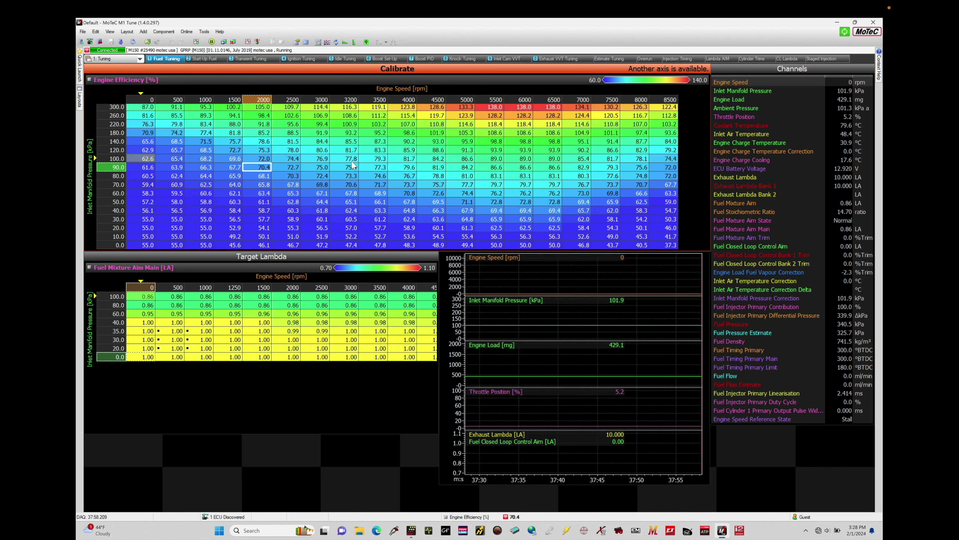
key(a)
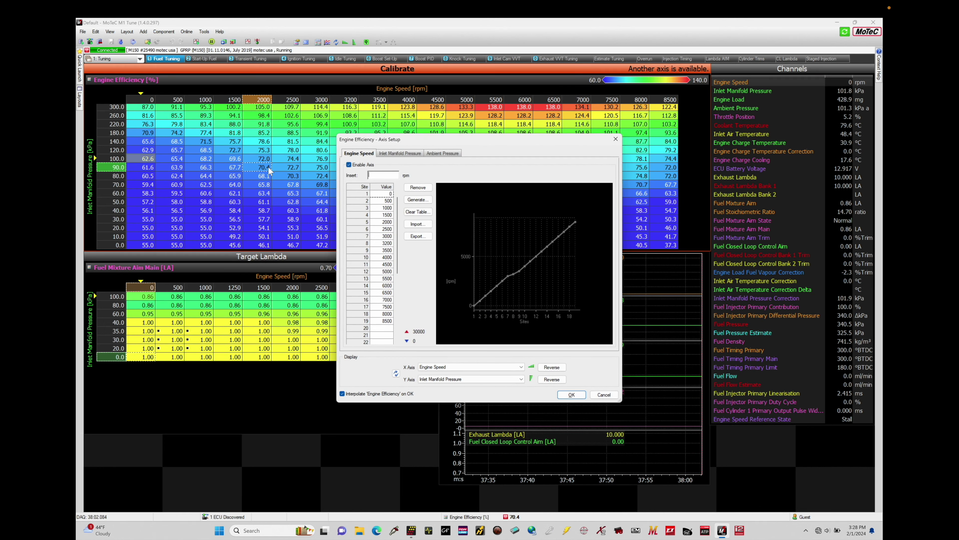
- Disable the Engine Speed and Inlet Manifold Pressure axes of the Engine Efficiency table
click(350, 166)
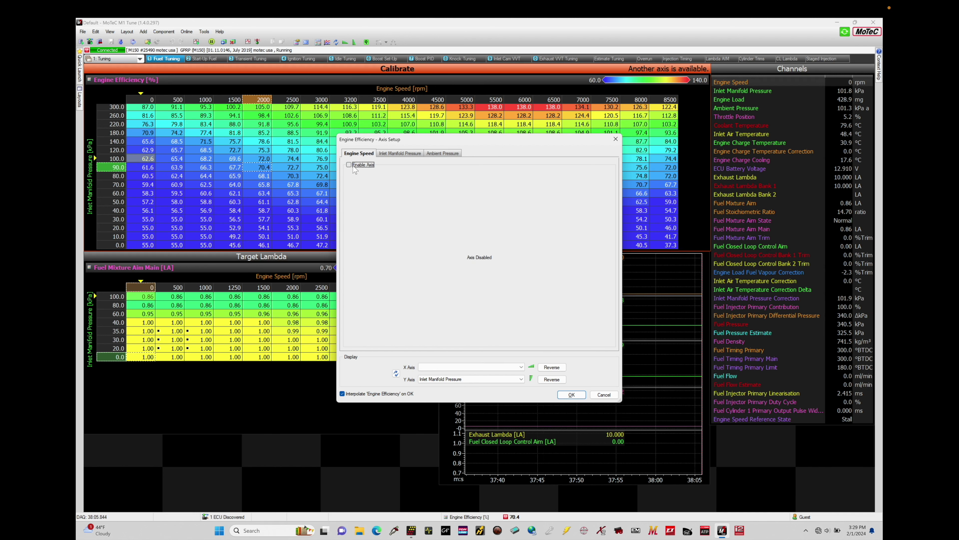
click(396, 154)
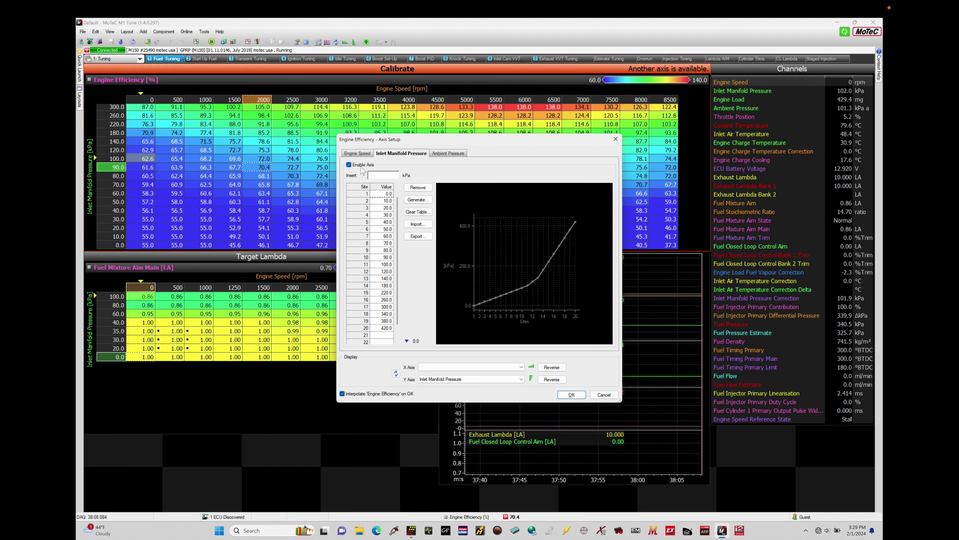
click(349, 165)
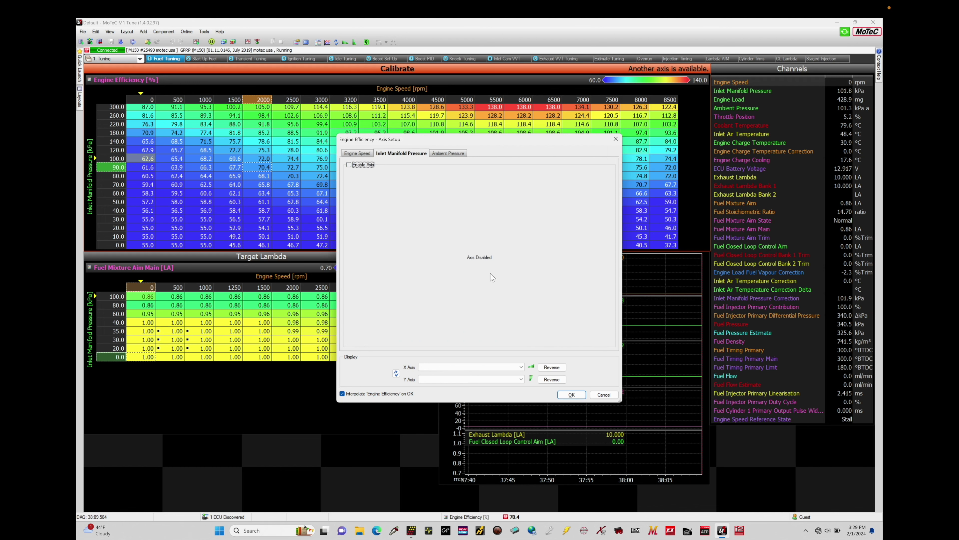
click(571, 394)
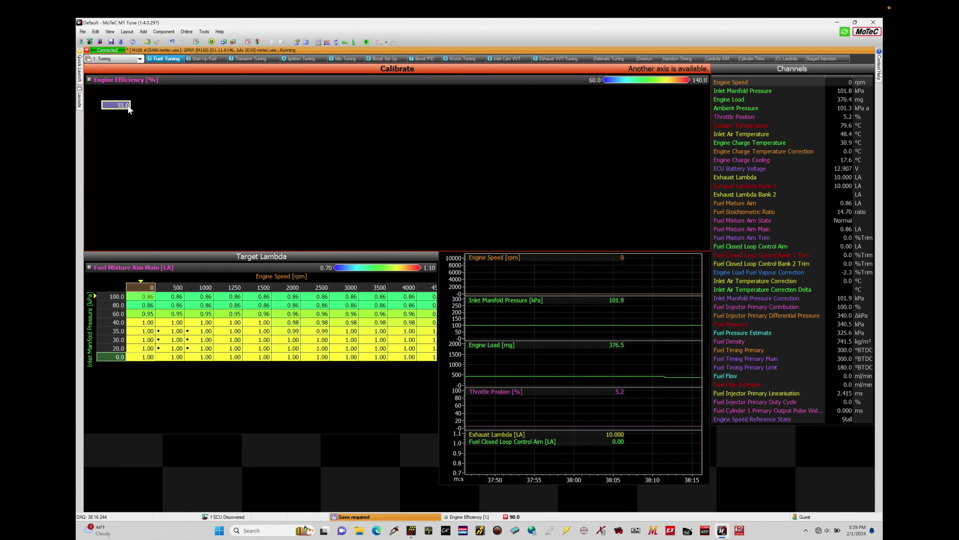
- Set the single efficiency cell to 100.0 and save the tuning package
text(100)
key(Return)
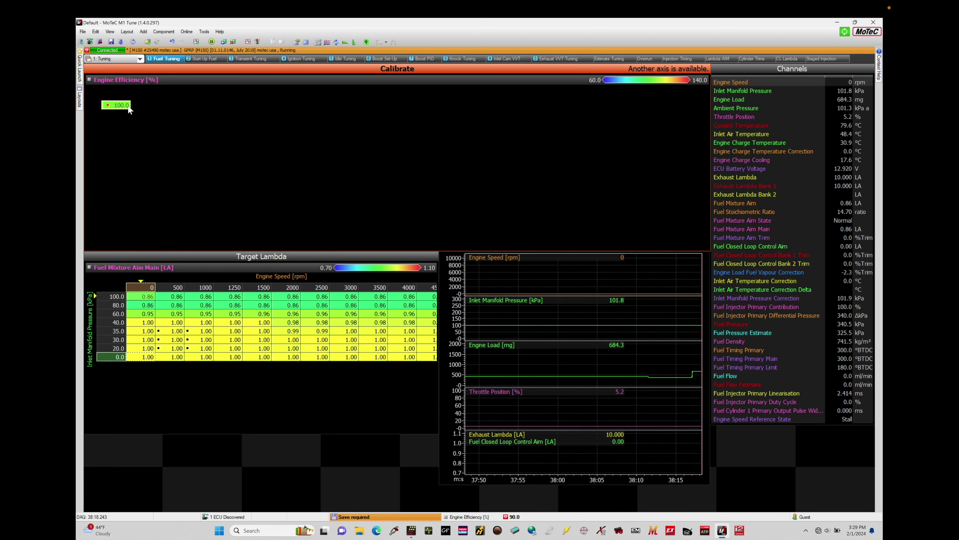
key(ctrl+s)
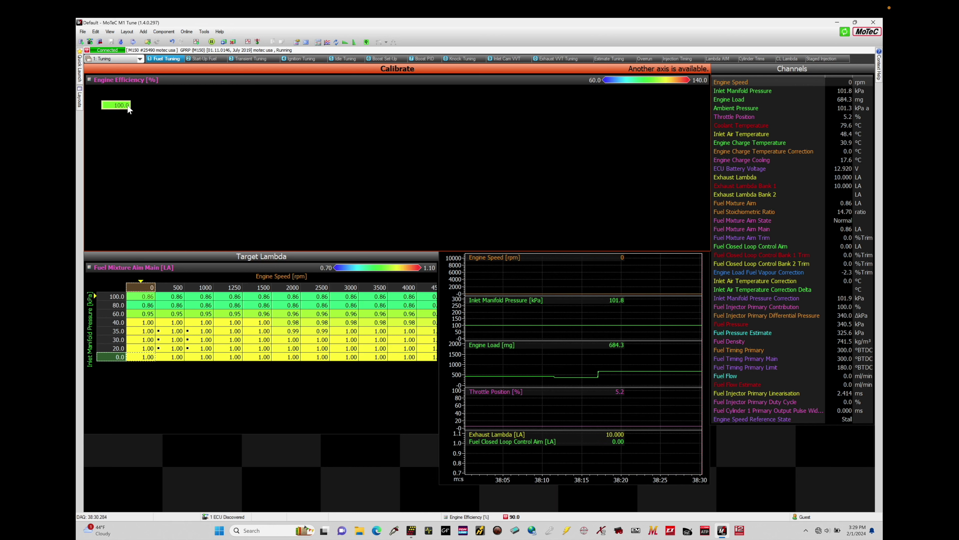
click(611, 58)
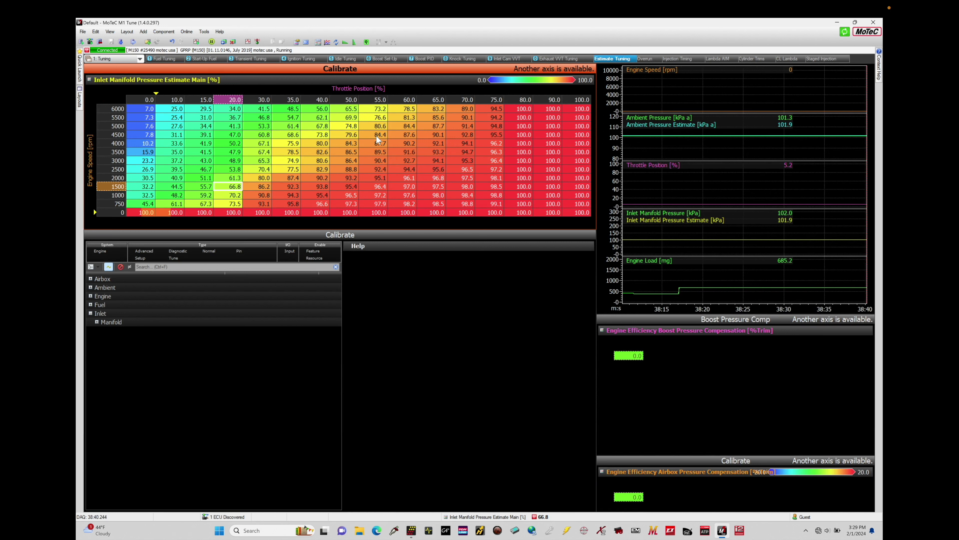
- Switch to the Ignition Tuning worksheet showing the Ignition Timing Main table
click(305, 59)
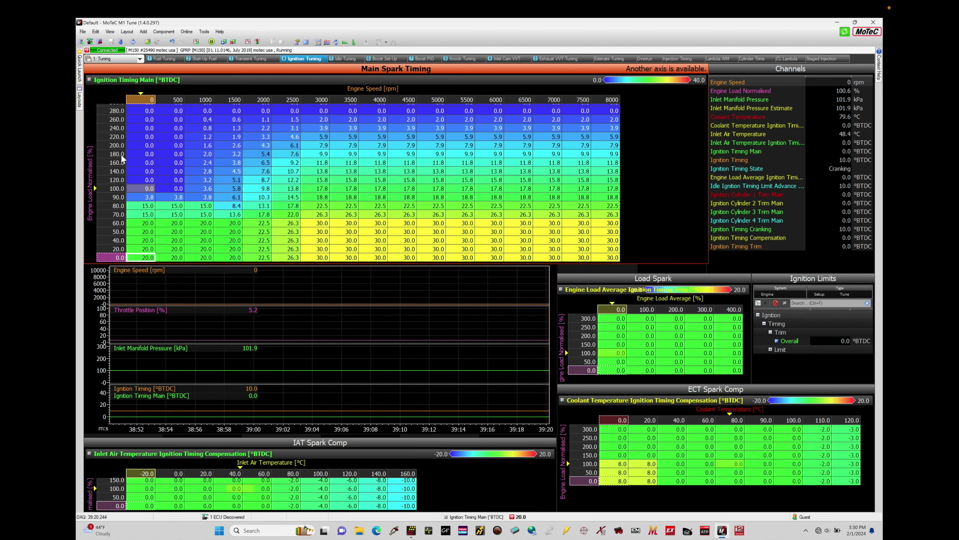
- Inspect the 0 rpm, 180.0 load timing cell, then return to Estimate Tuning and expand the Engine calibration group
click(131, 155)
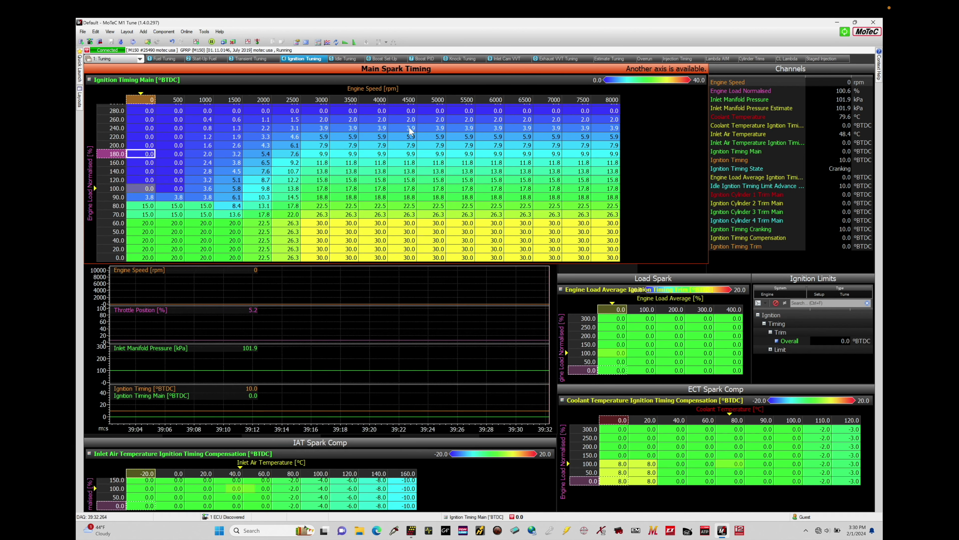
click(609, 59)
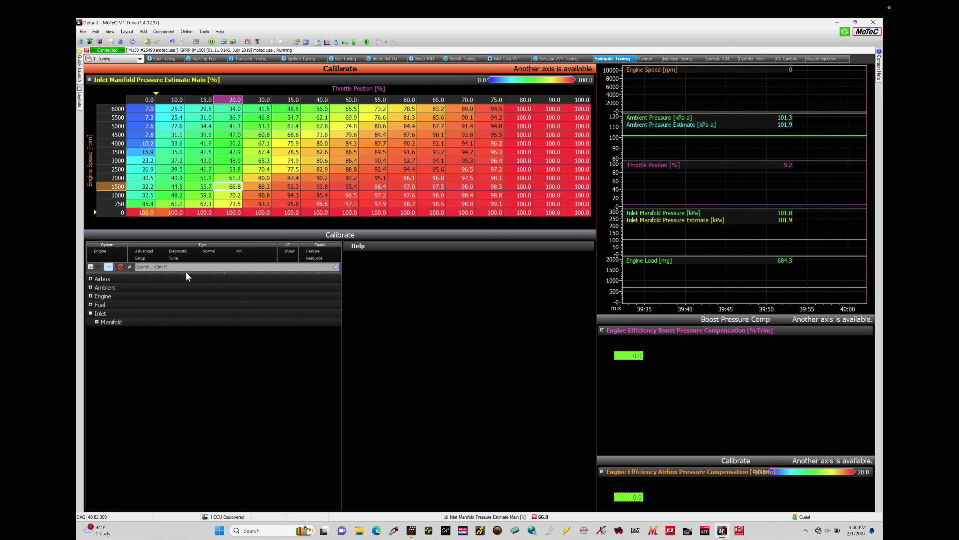
click(90, 297)
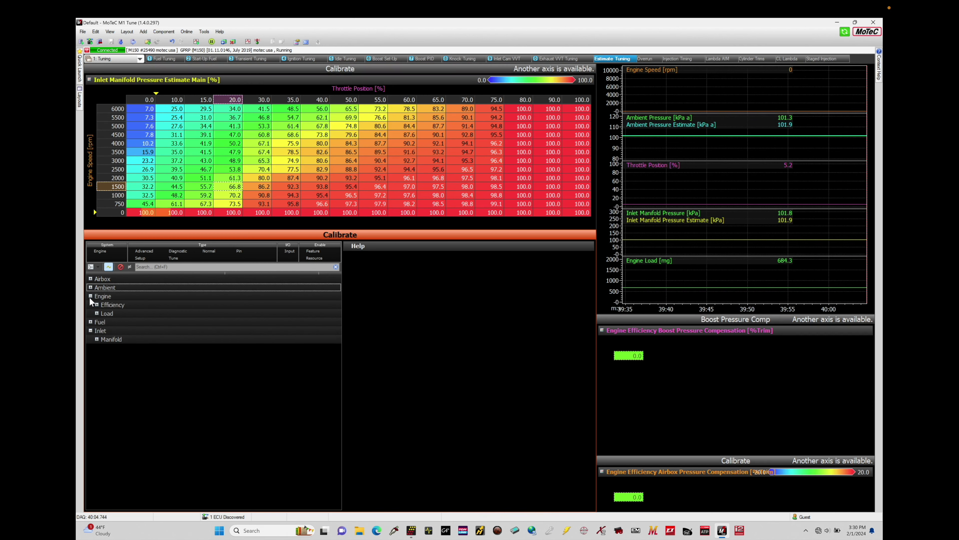
- Change Engine Load Normalised Mode to Normal and save the tune
click(97, 314)
click(102, 322)
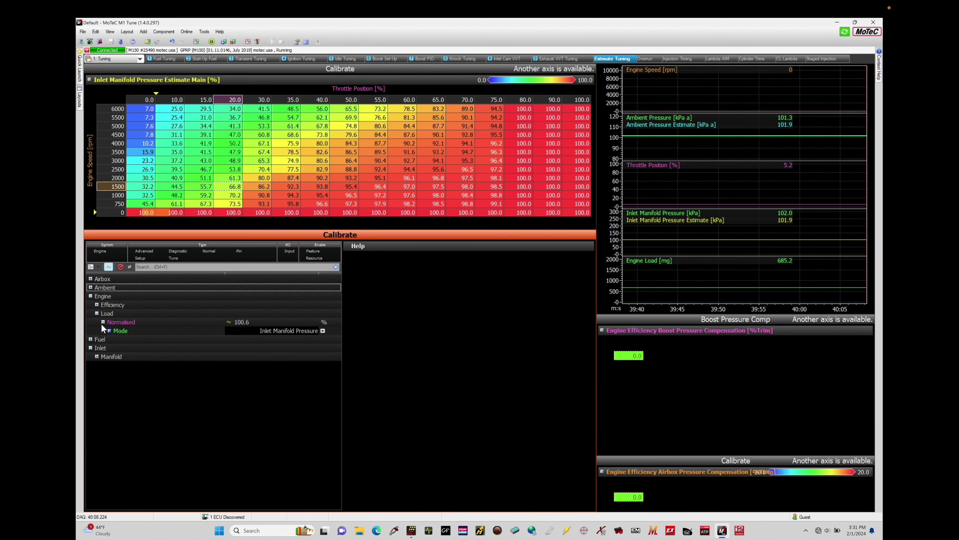
click(132, 332)
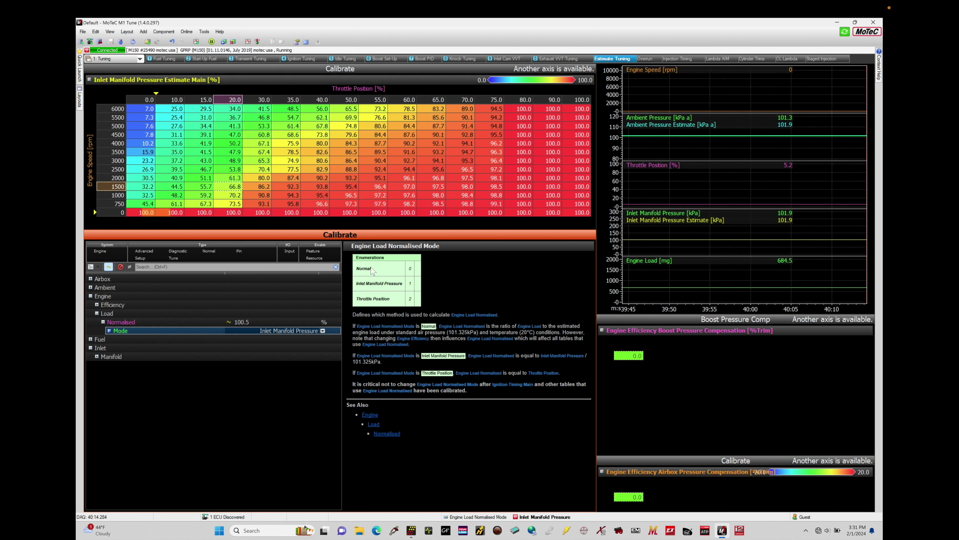
click(294, 331)
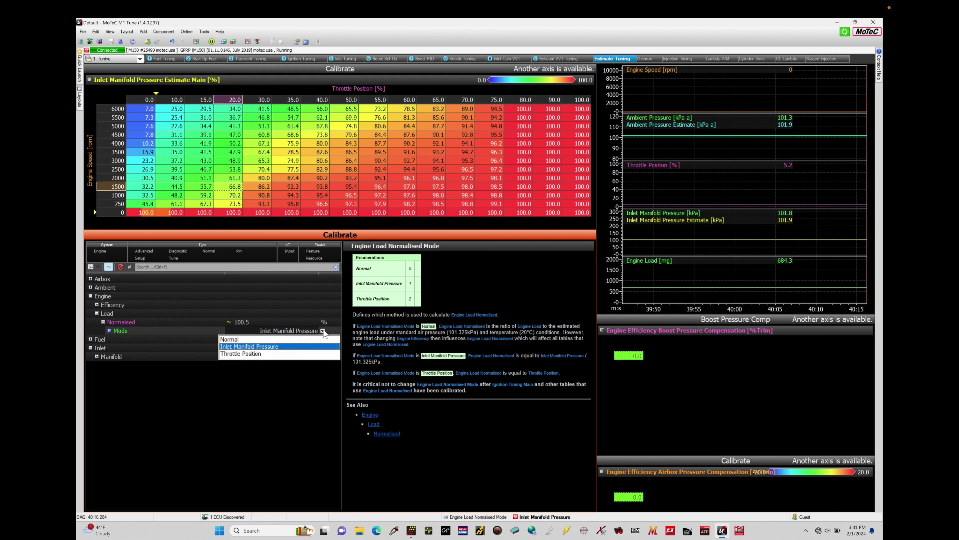
click(294, 339)
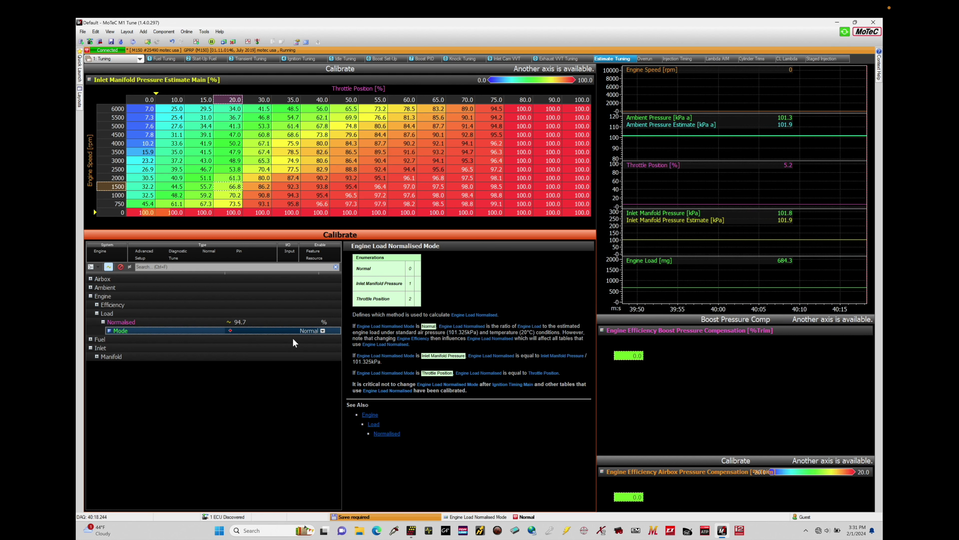
key(ctrl+s)
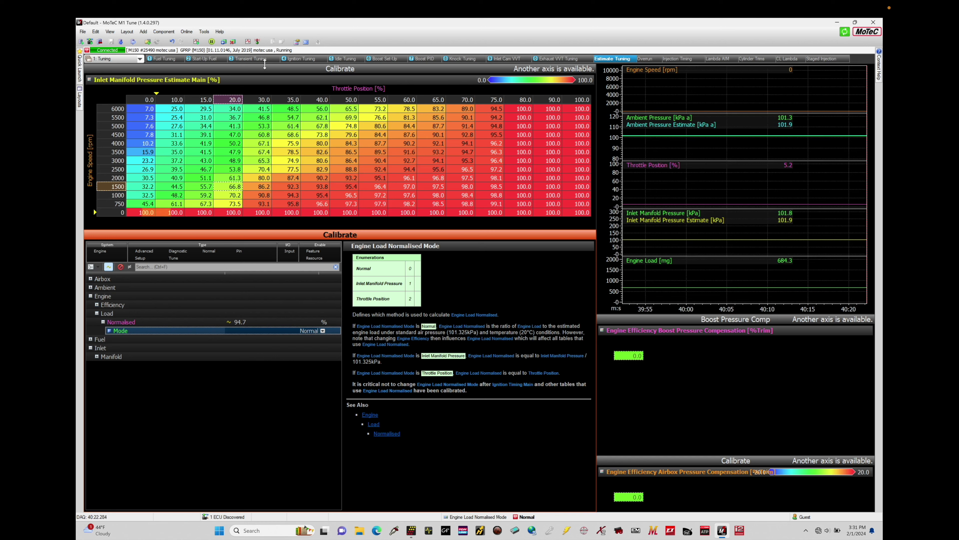
click(298, 60)
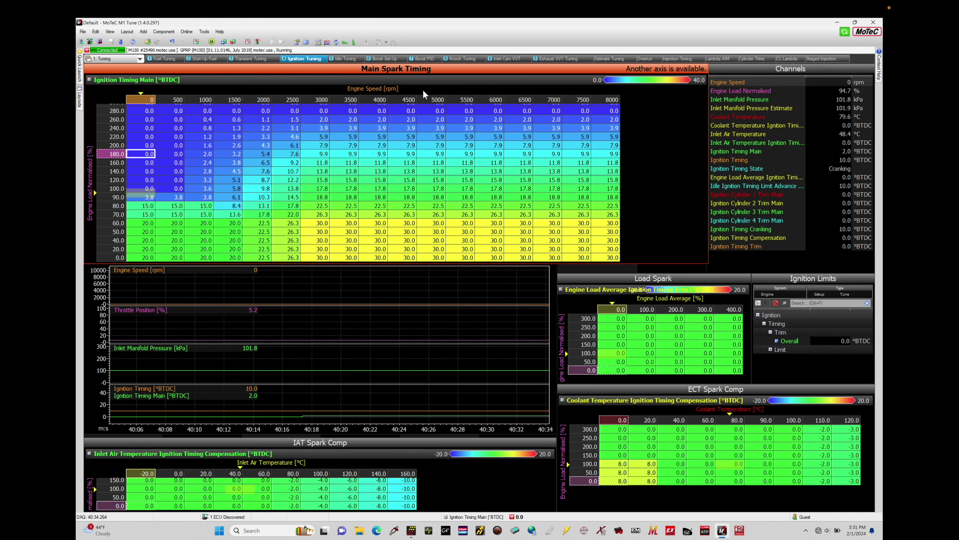
click(603, 59)
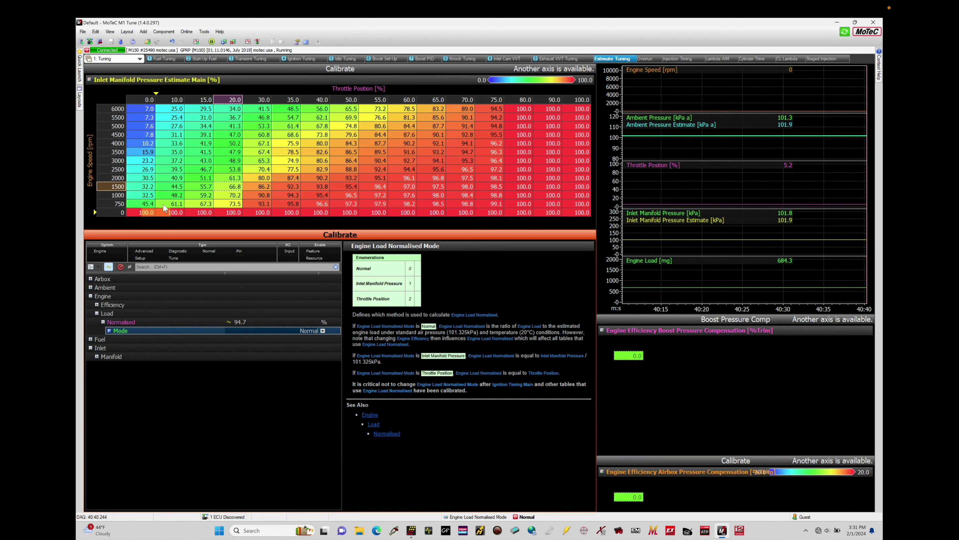
- Expand Engine Efficiency and view its Mode, Manifold Air Density, along with its help
click(97, 303)
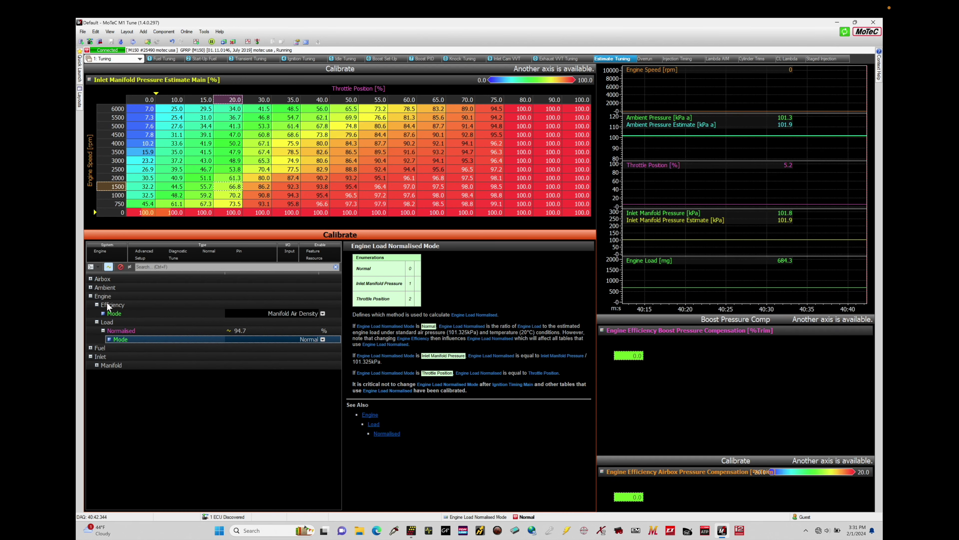
click(295, 313)
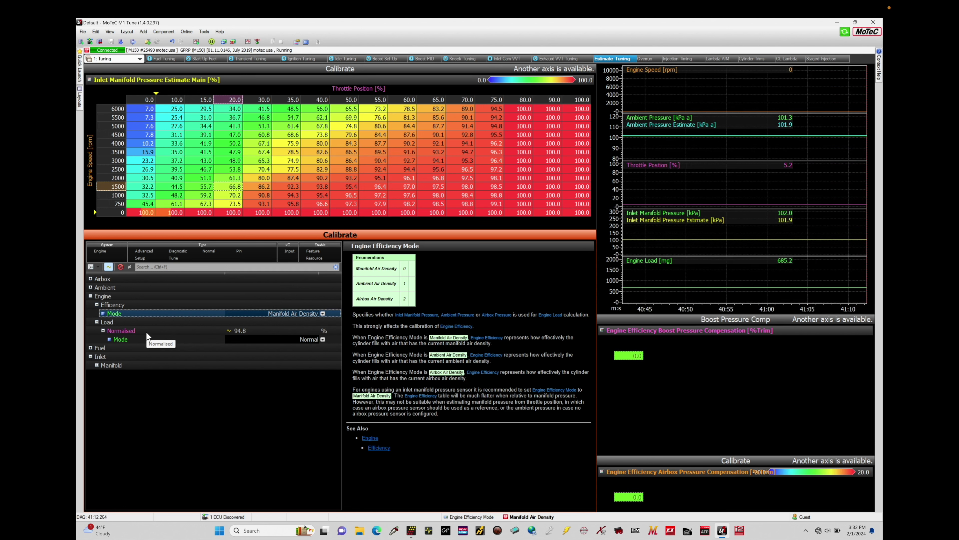
click(97, 365)
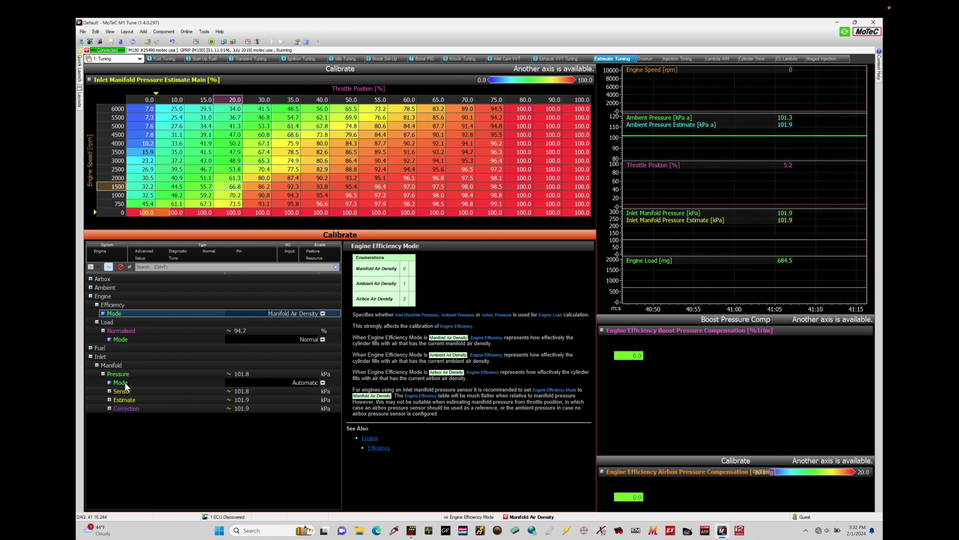
- Set the manifold pressure sensor Resource to Not in Use and save it to the ECU
double_click(126, 391)
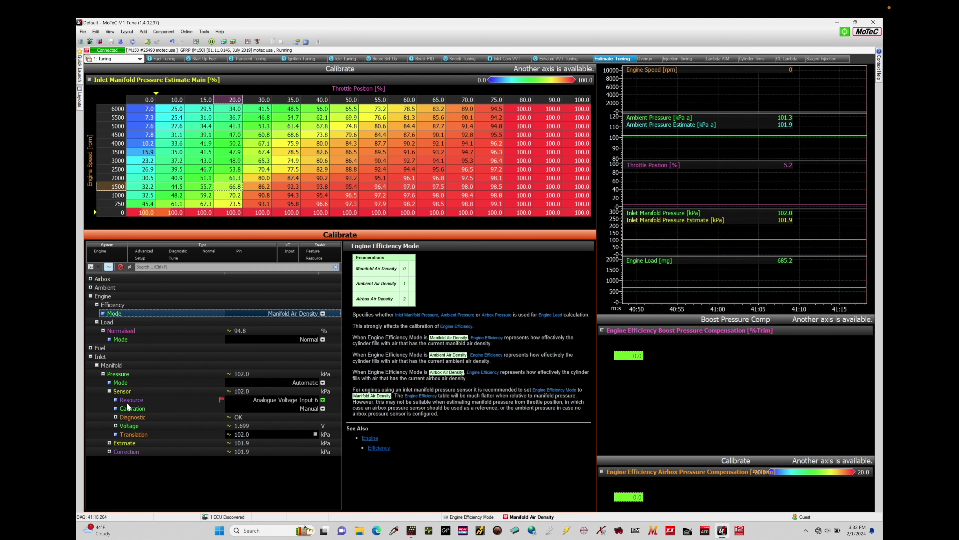
click(109, 442)
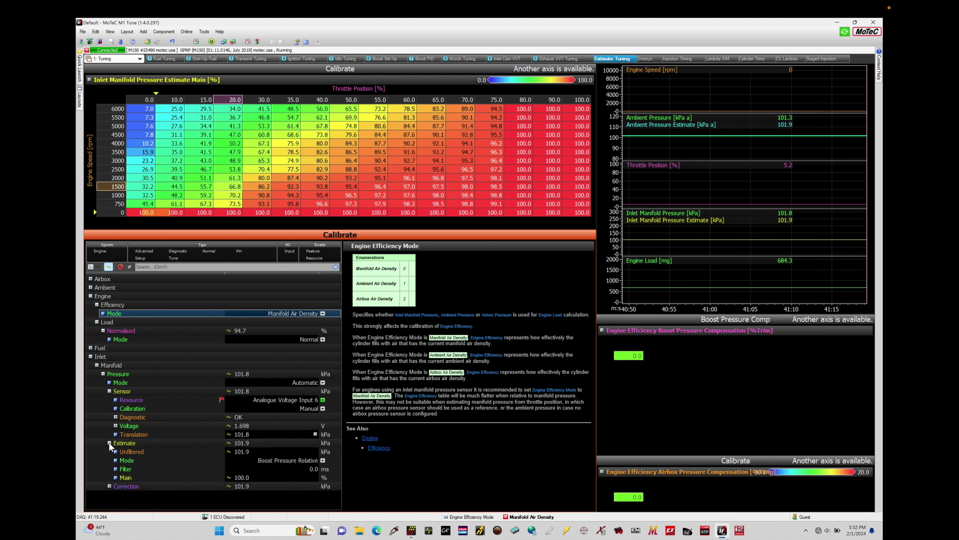
click(108, 485)
click(109, 486)
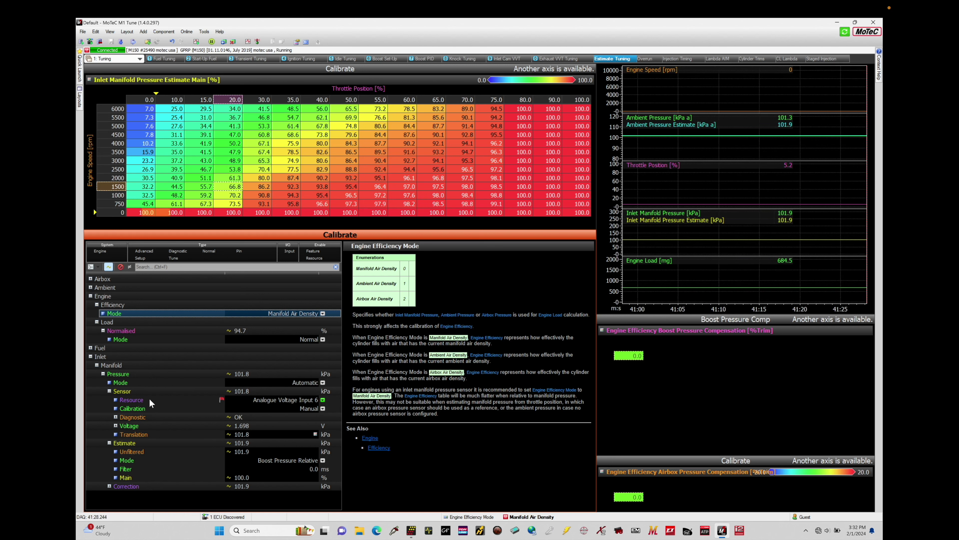
click(312, 400)
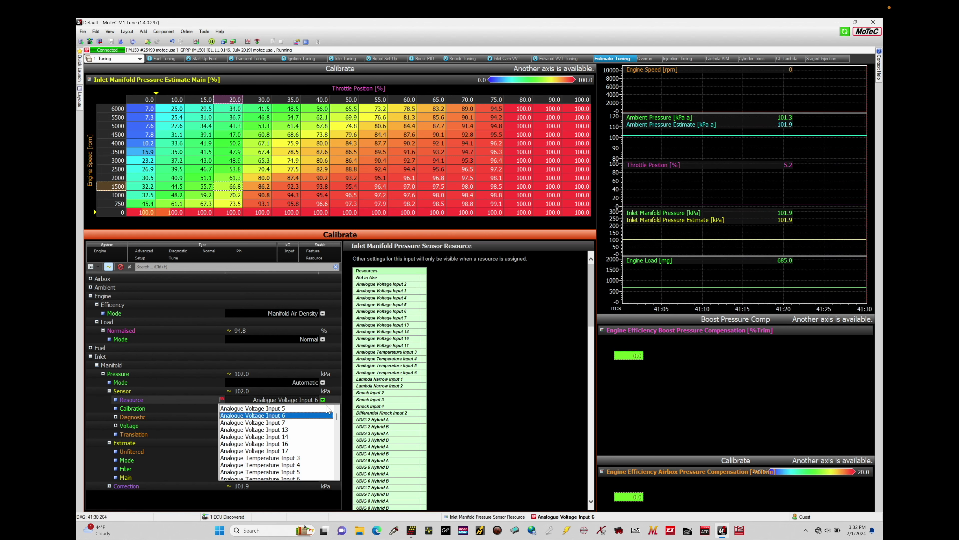
scroll(337, 418, up, 2)
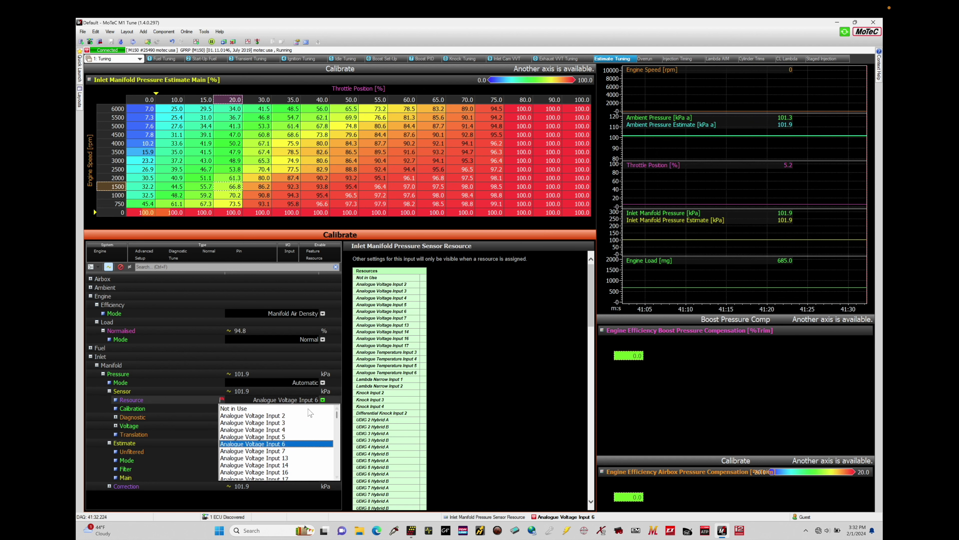
click(307, 408)
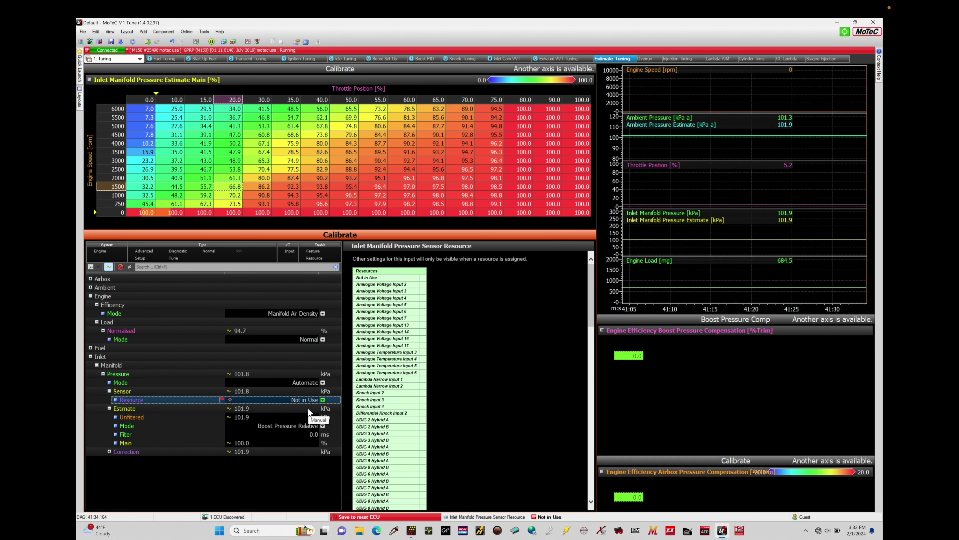
key(ctrl+s)
key(Return)
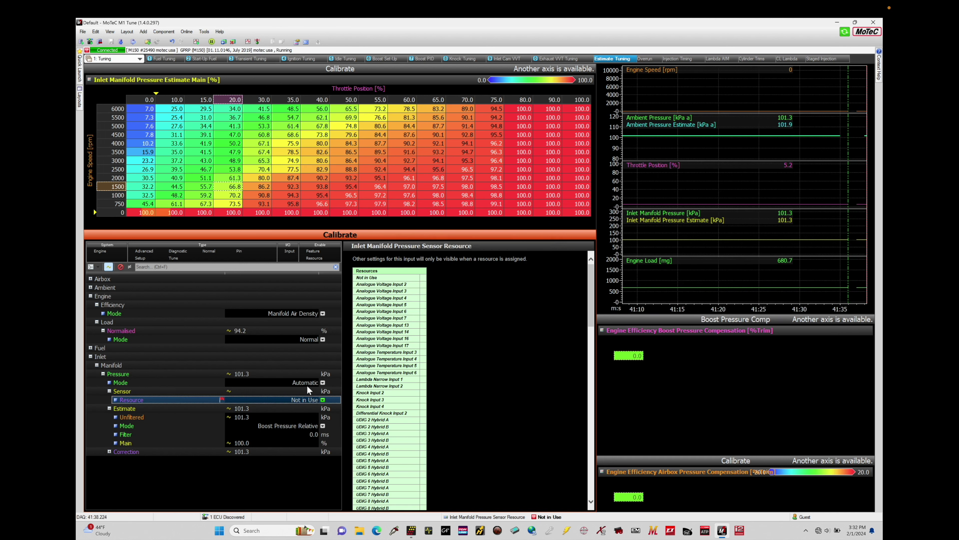
click(323, 383)
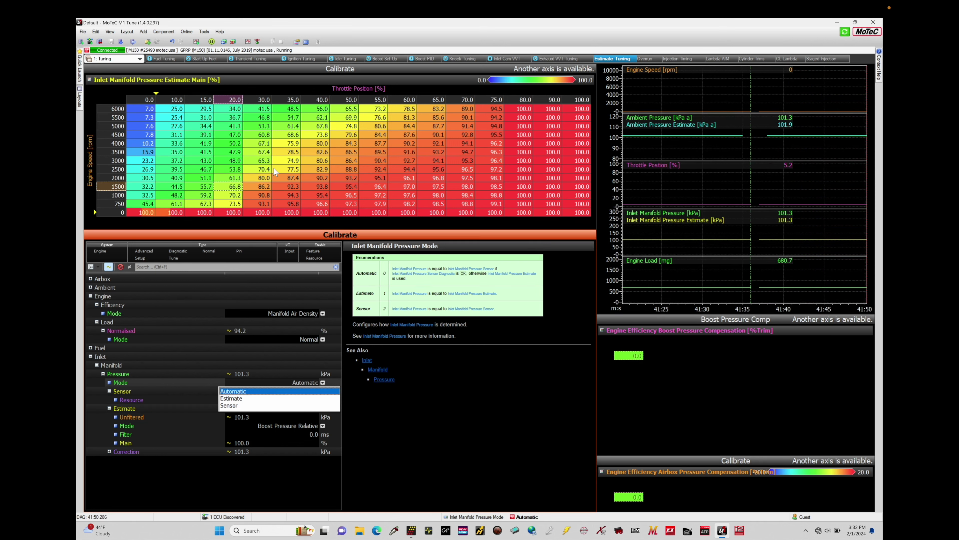
- Choose Estimate for Inlet Manifold Pressure Mode and save the tune
click(238, 398)
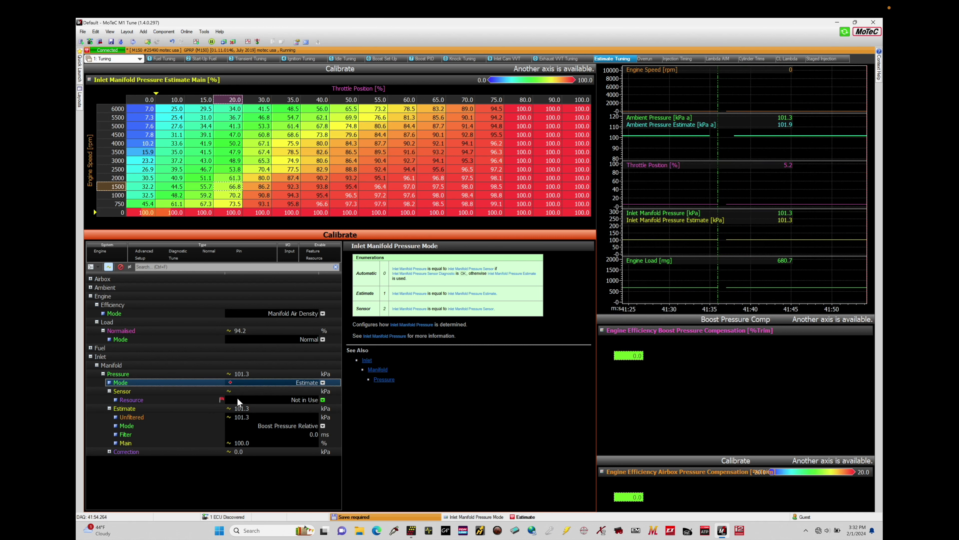
key(ctrl+s)
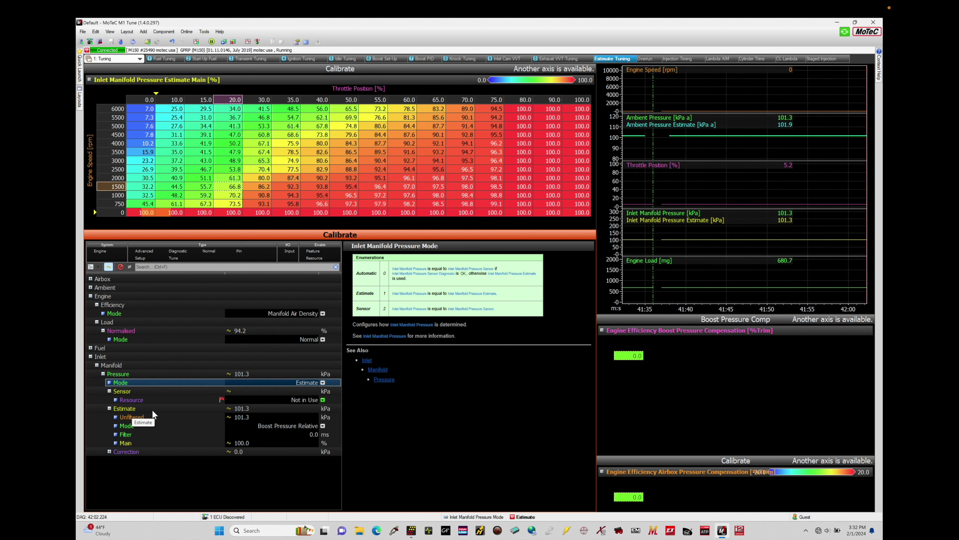
- Select the Pressure Estimate Mode row, set to Boost Pressure Relative, to read its help
click(147, 426)
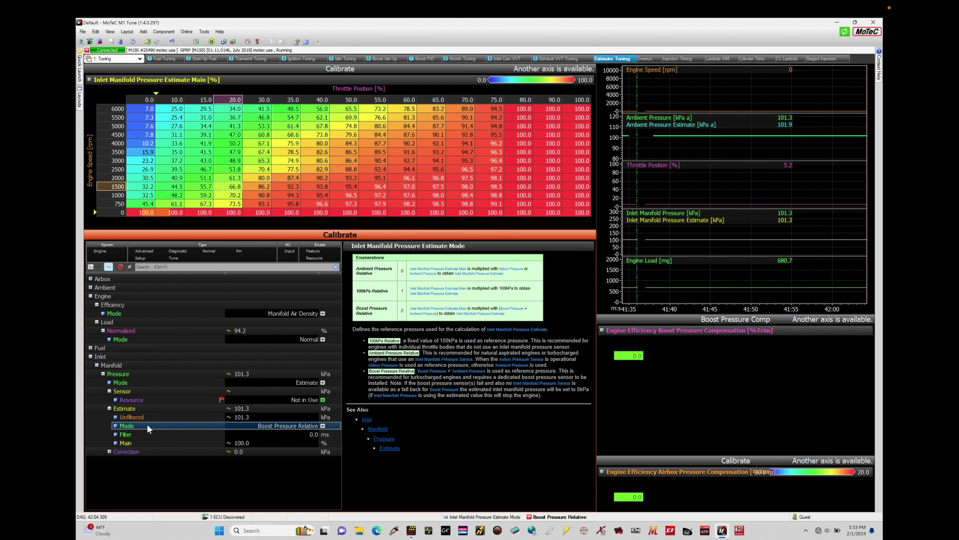